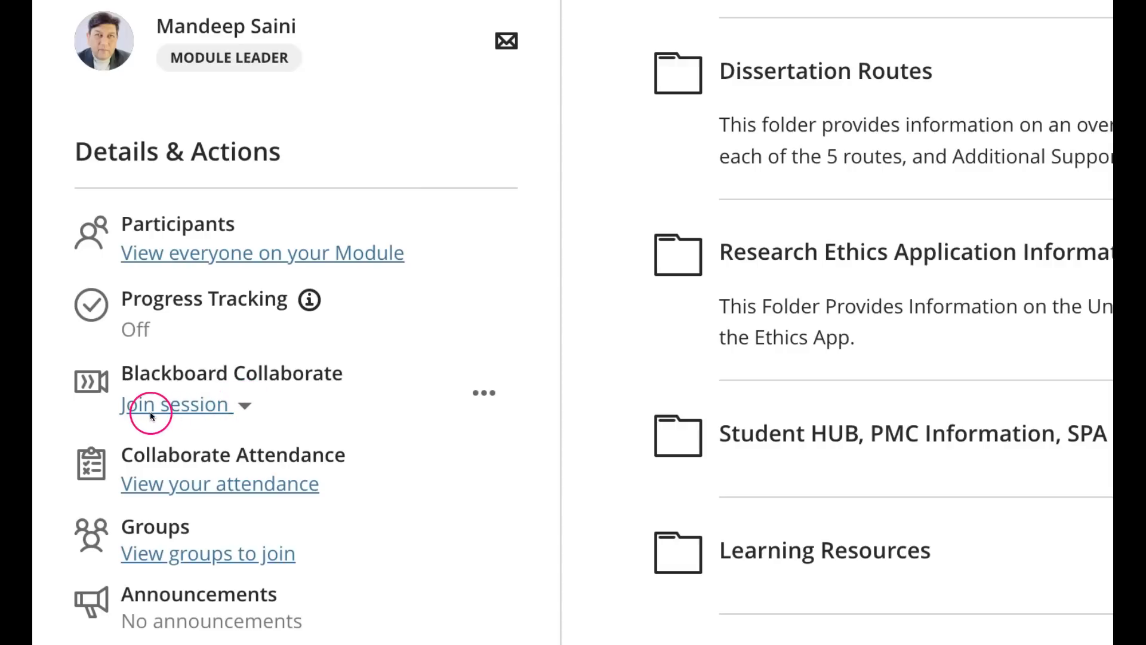
Close the Course Room list and show the Blackboard Collaborate more-options menu with View all recordings
click(242, 408)
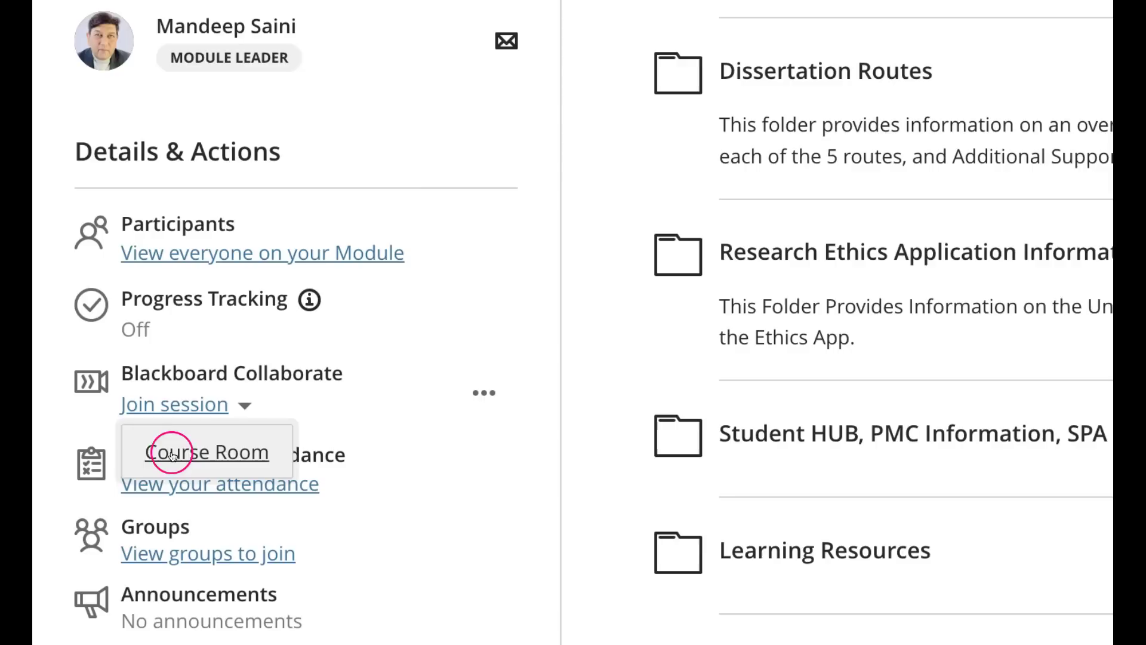
click(226, 437)
click(276, 398)
click(366, 390)
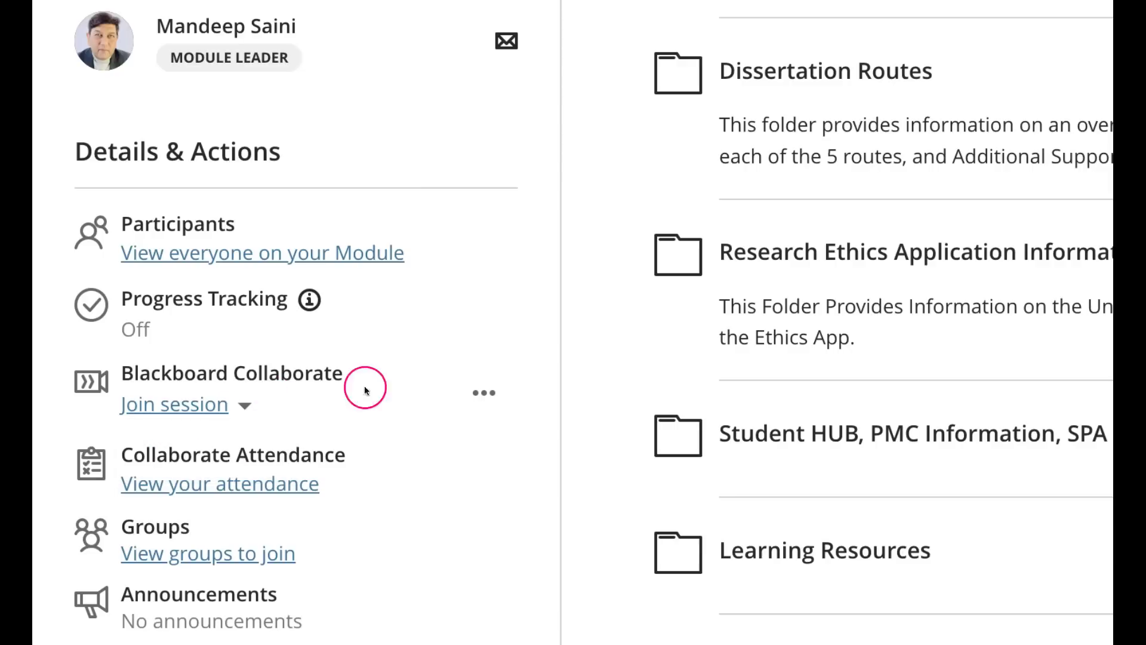
click(484, 393)
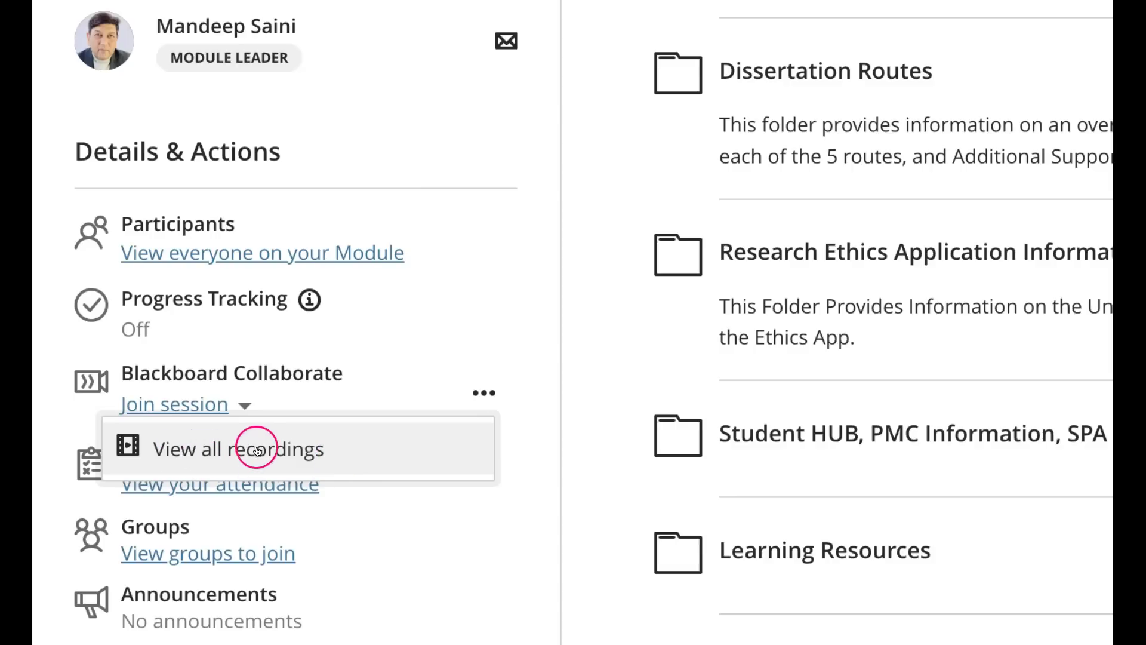
click(229, 445)
click(227, 462)
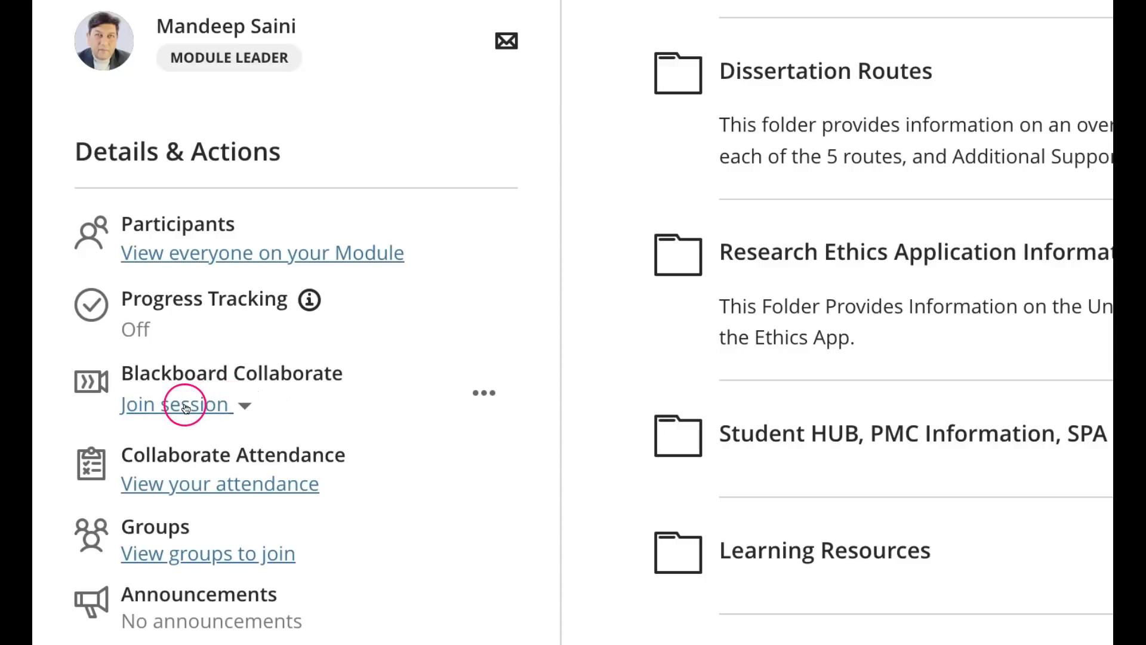
click(245, 407)
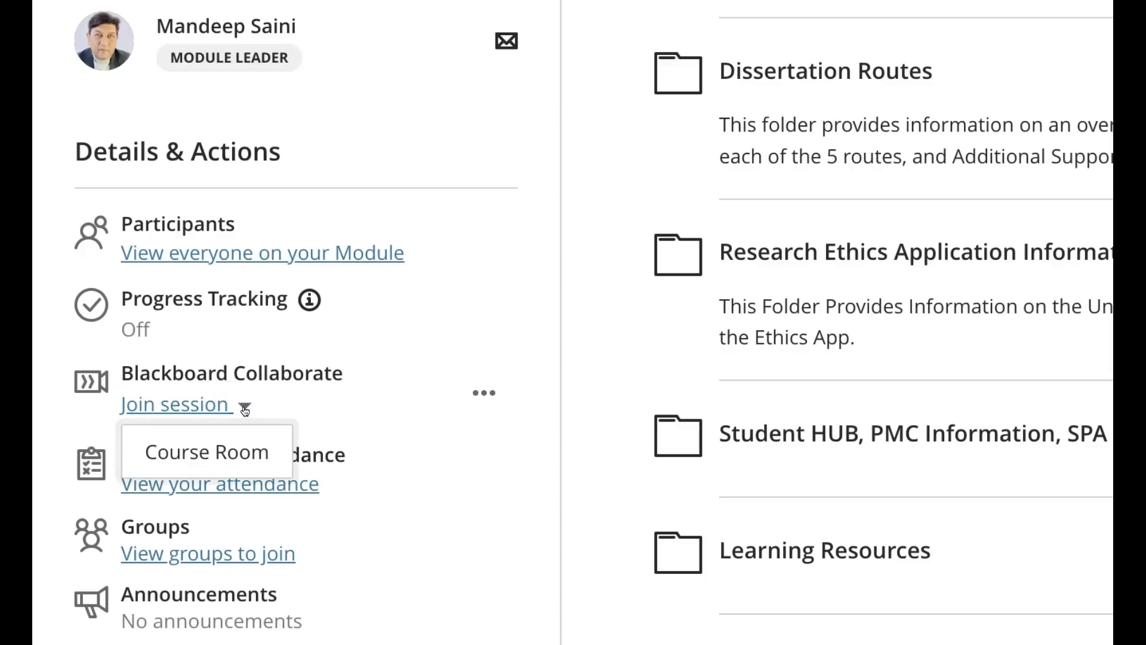
click(205, 407)
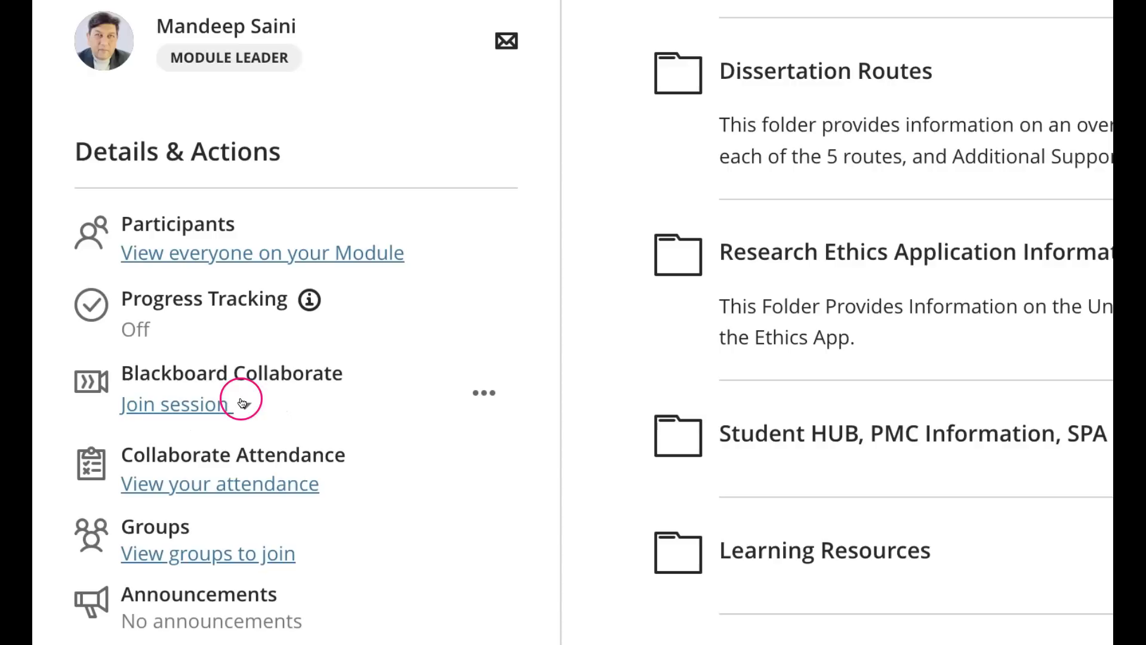
click(482, 394)
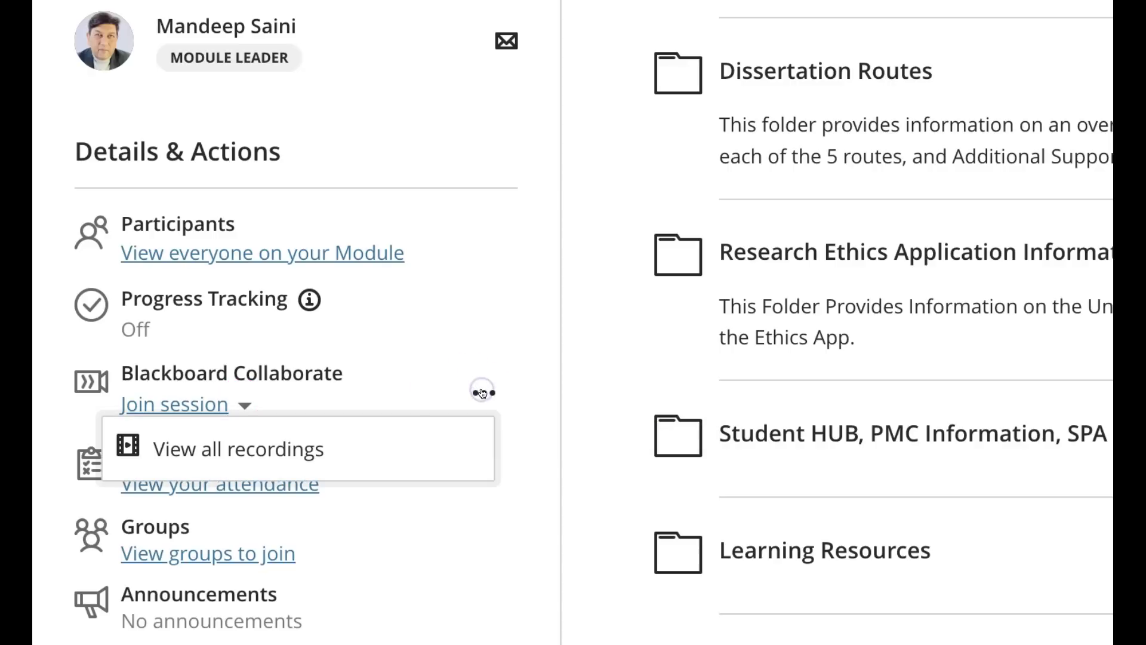